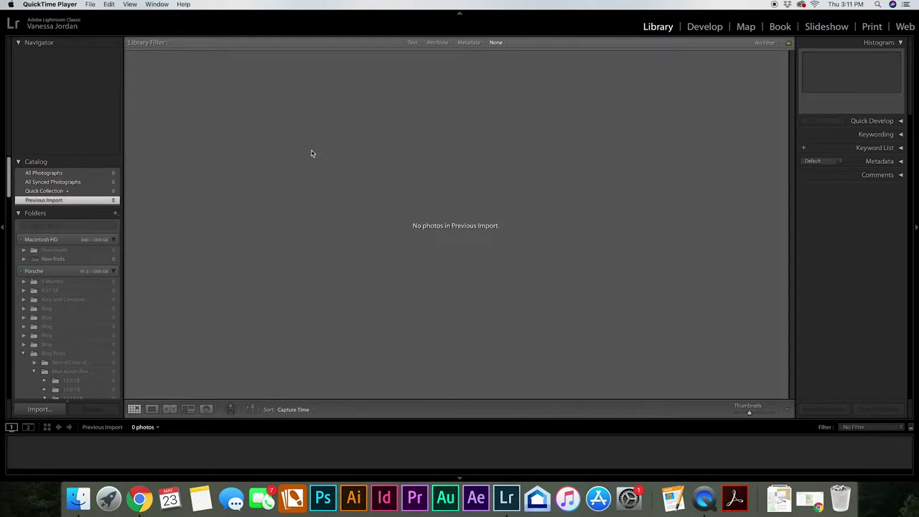
# Import the 51 photos from Senior Pictures > Class of 2019 > Grads > the graduate's Edited folder.
pyautogui.click(36, 412)
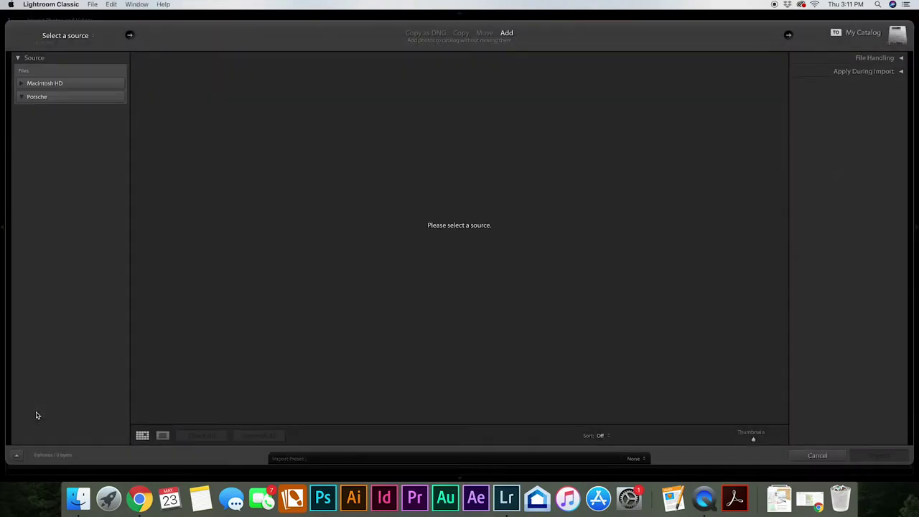
pyautogui.click(22, 96)
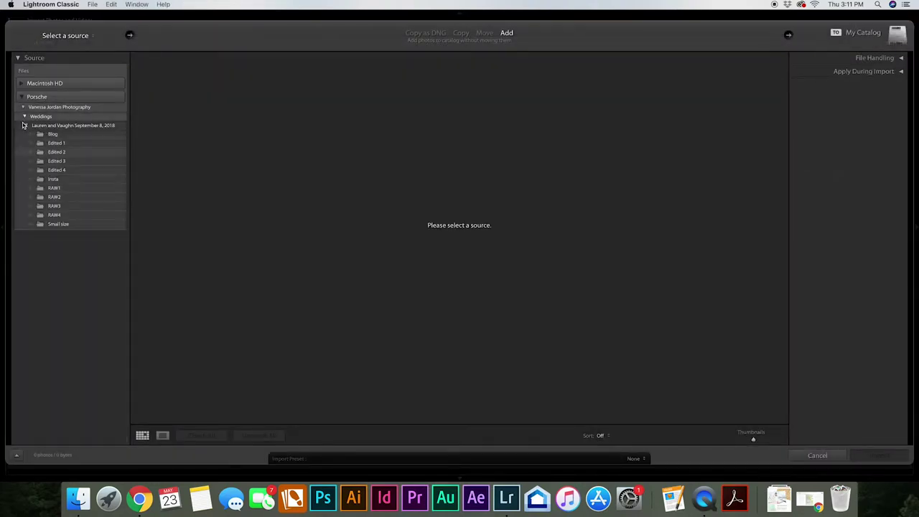
pyautogui.click(24, 118)
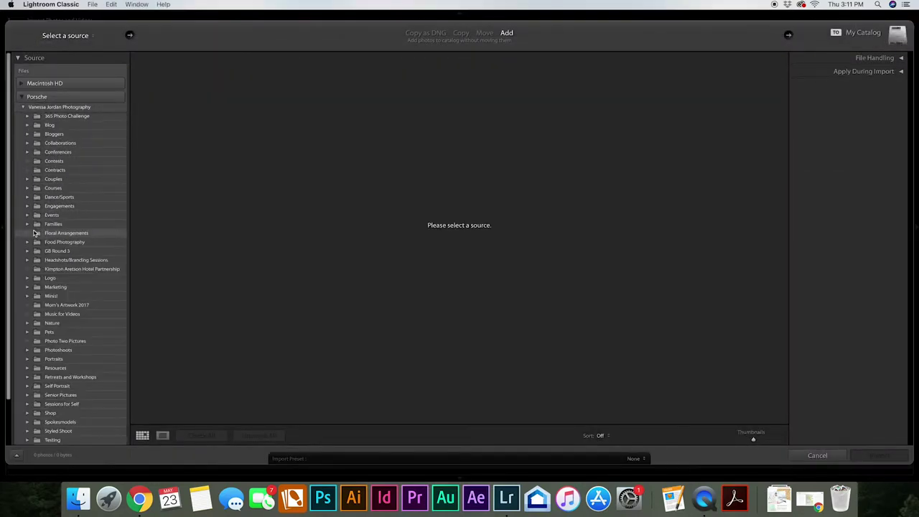
pyautogui.click(27, 395)
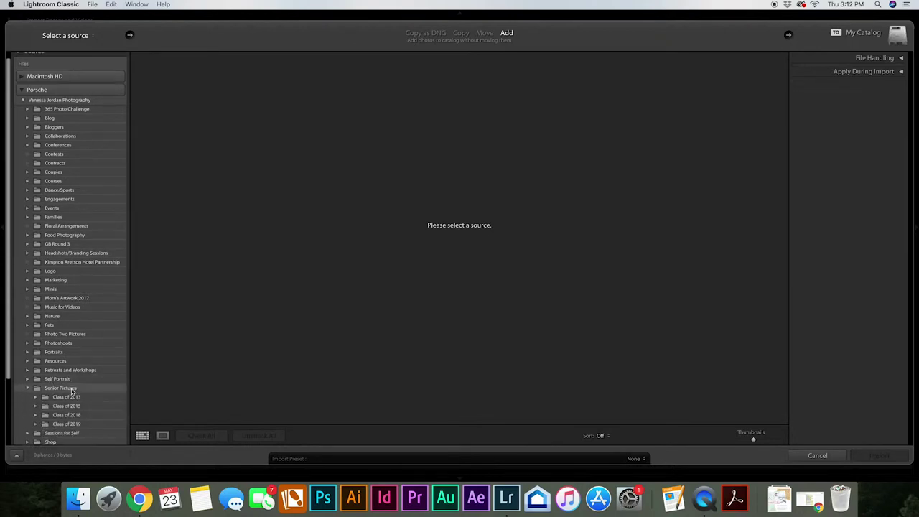
pyautogui.click(35, 425)
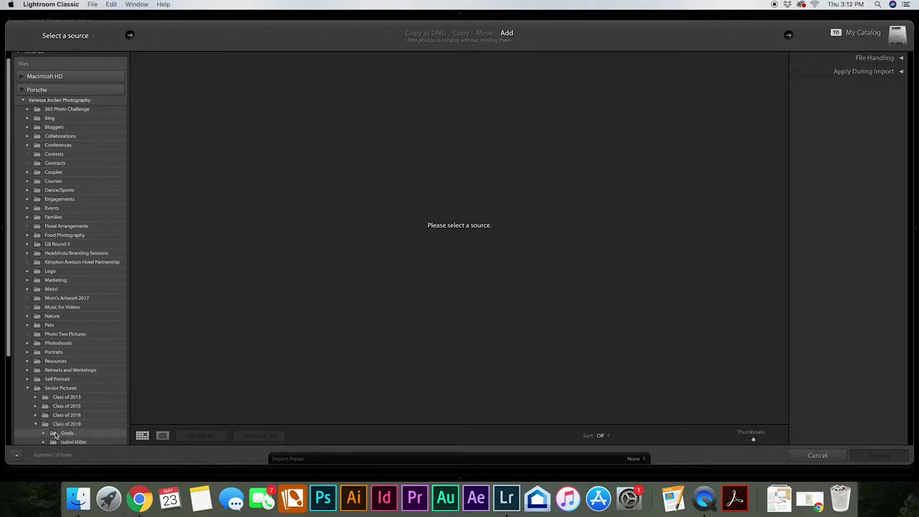
pyautogui.click(44, 423)
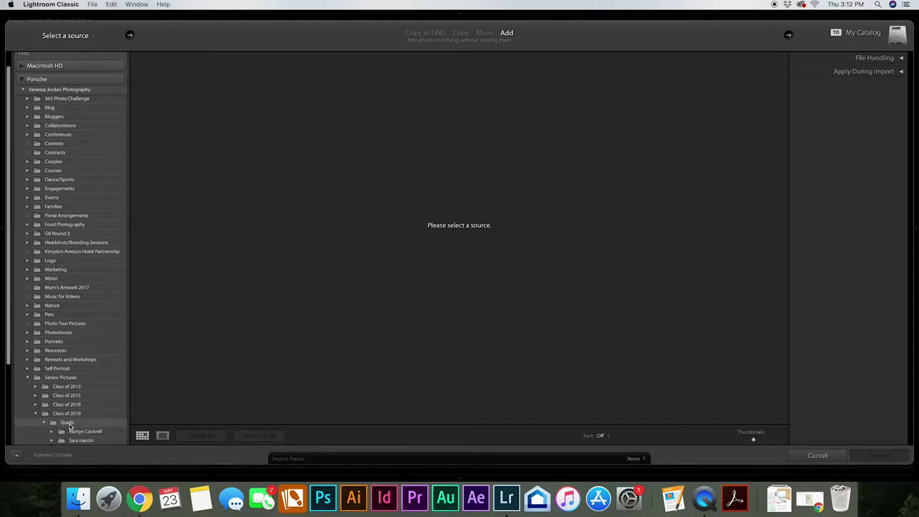
pyautogui.click(51, 420)
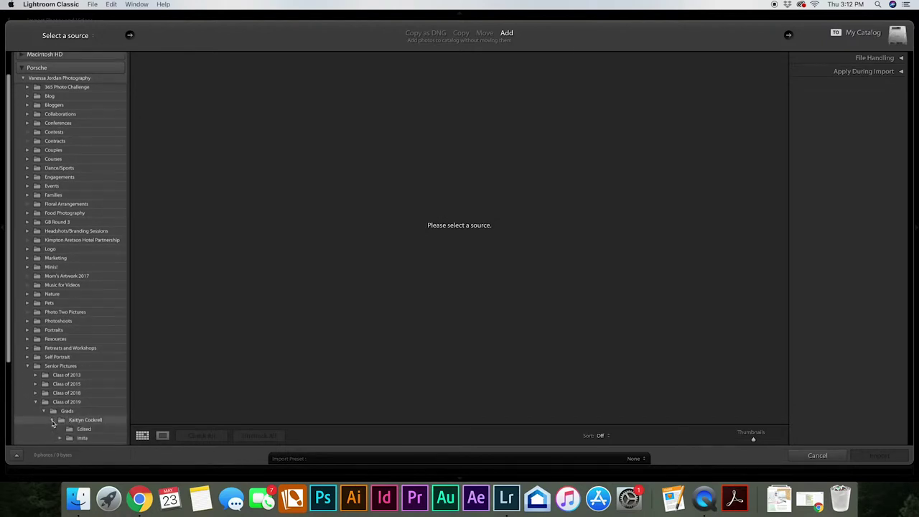
pyautogui.click(73, 430)
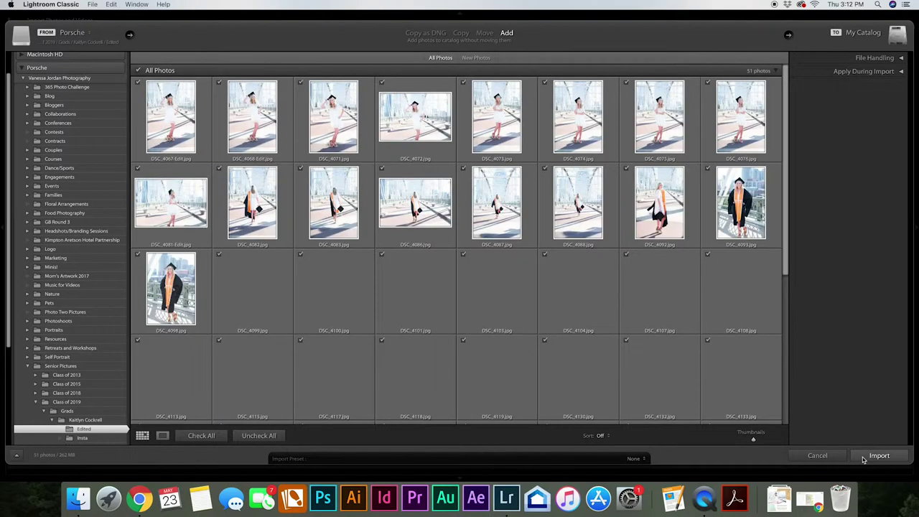
pyautogui.click(864, 457)
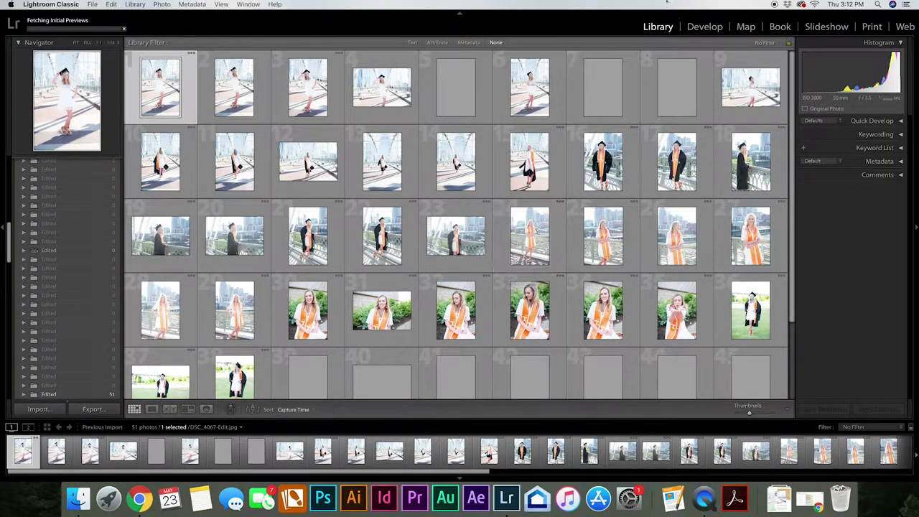
# Open DSC_4087, the graduate walking across the bridge, in the Develop module.
pyautogui.click(704, 27)
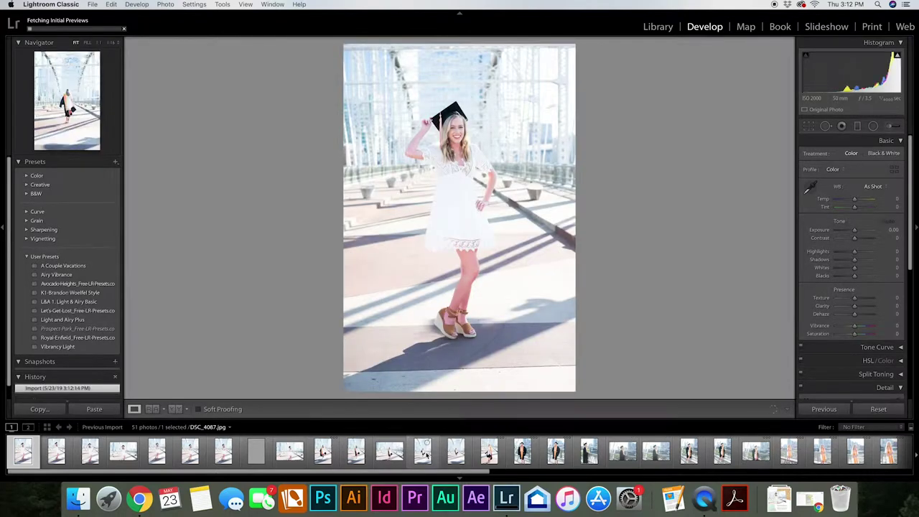
pyautogui.click(424, 454)
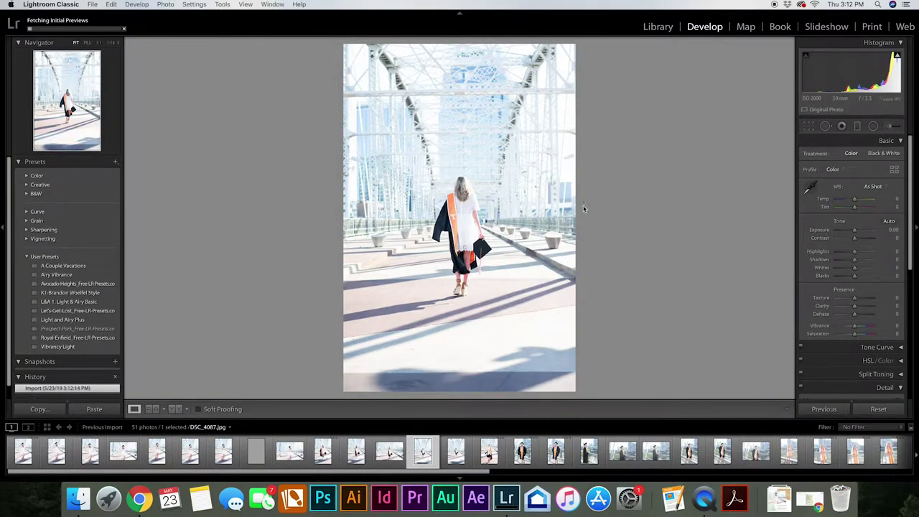
# After trying 4 x 5, crop the bridge-walking photo DSC_4087 to a square 1 x 1.
pyautogui.click(809, 126)
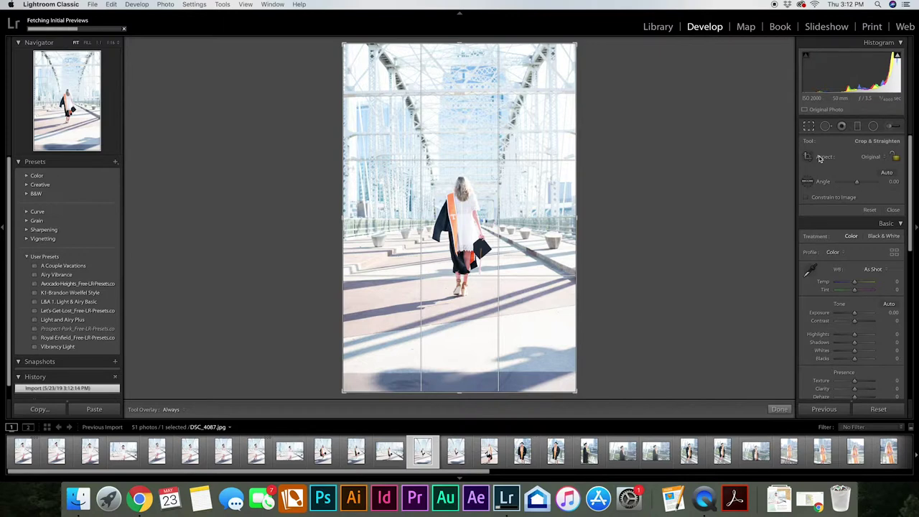
pyautogui.click(870, 157)
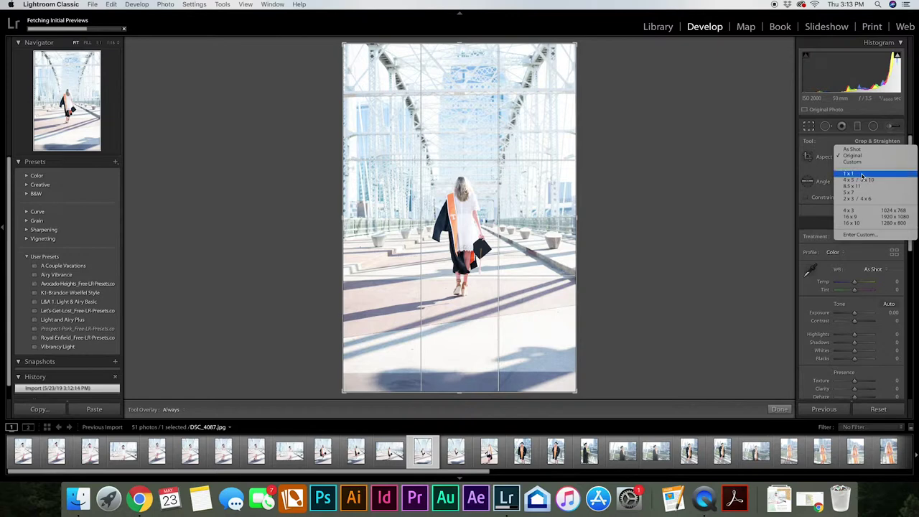
pyautogui.click(862, 175)
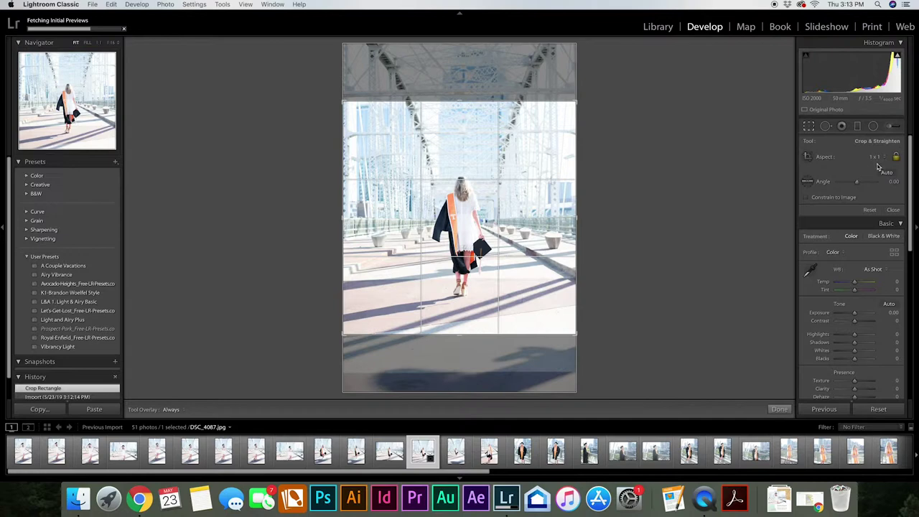
pyautogui.click(878, 159)
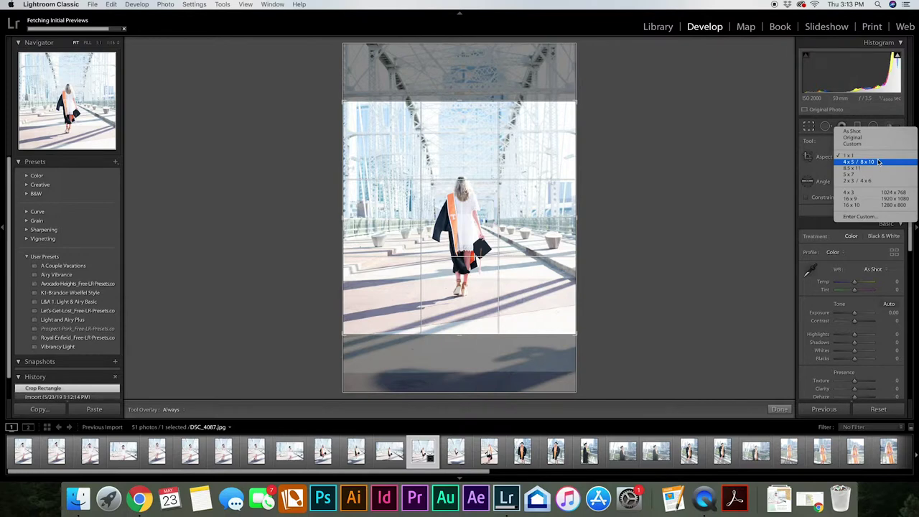
pyautogui.click(877, 162)
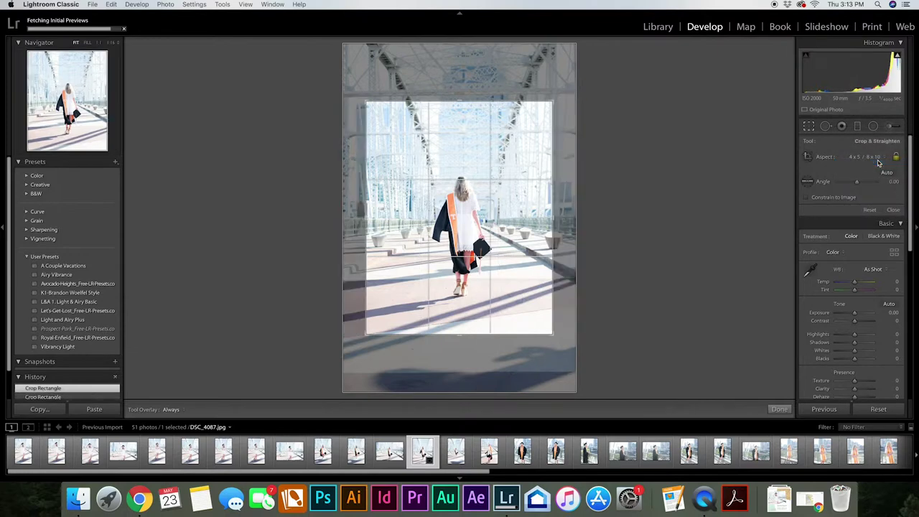
pyautogui.click(870, 210)
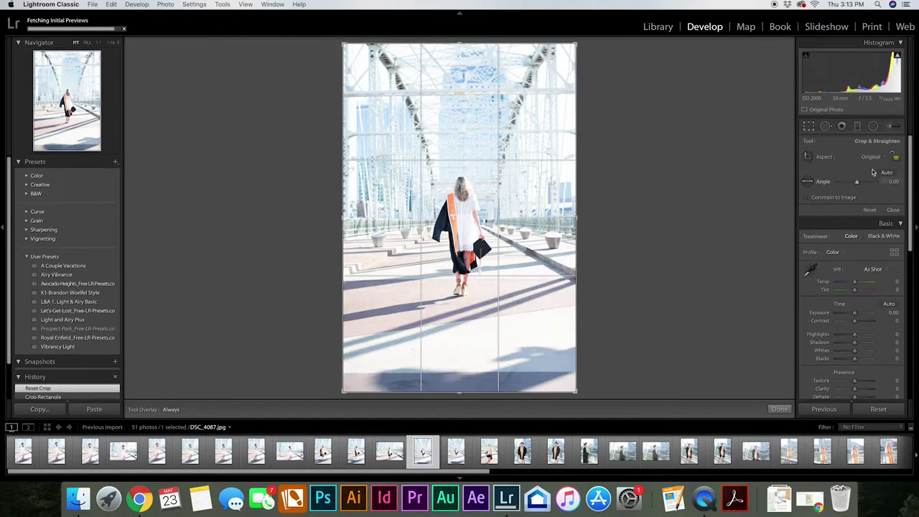
pyautogui.click(872, 157)
pyautogui.click(873, 184)
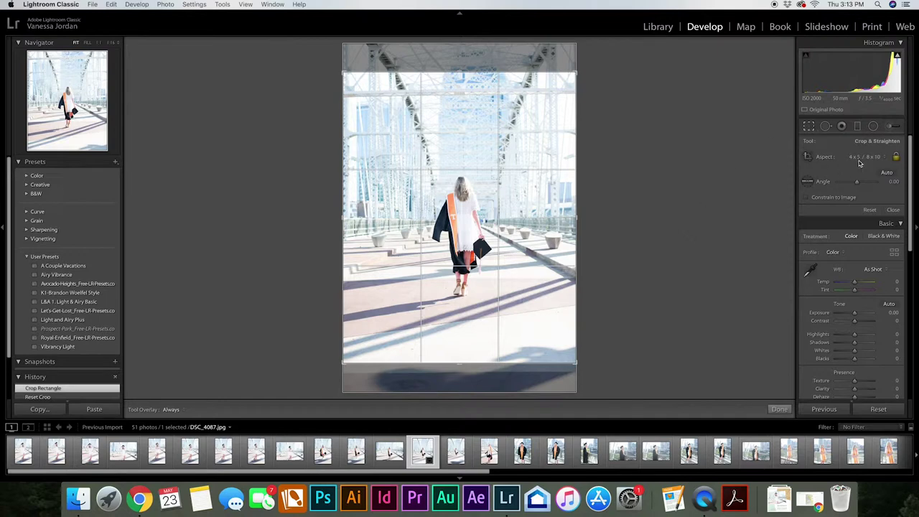
pyautogui.click(870, 210)
pyautogui.click(871, 160)
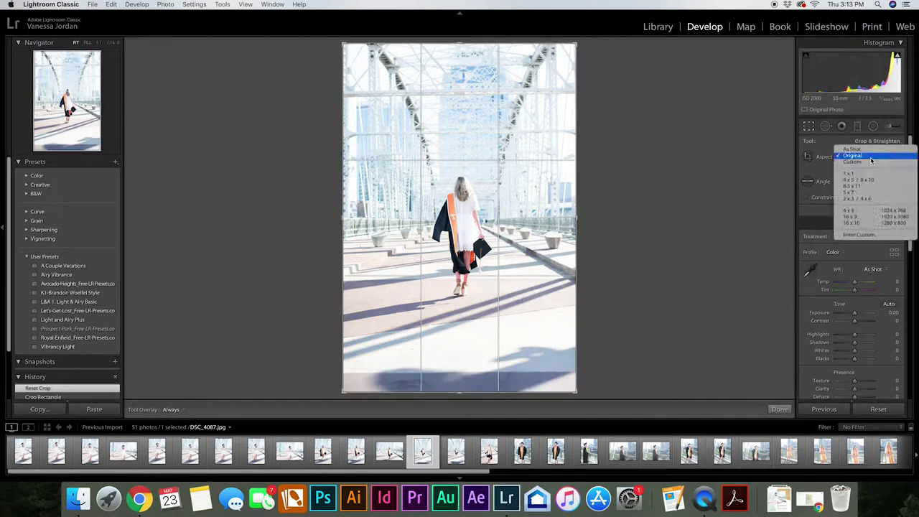
pyautogui.click(865, 177)
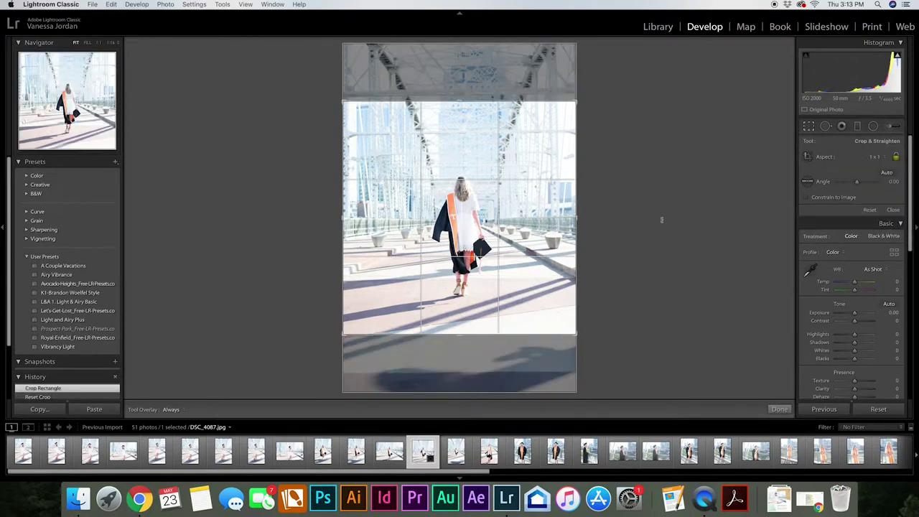
pyautogui.press('Return')
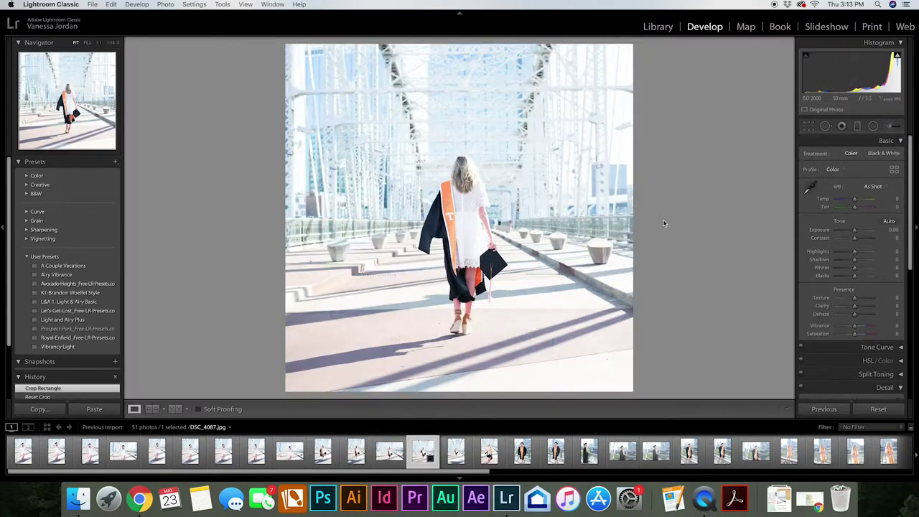
# Crop the cap-and-gown railing photo DSC_4100 to 4 x 5, then bring up DSC_4117.
pyautogui.click(789, 452)
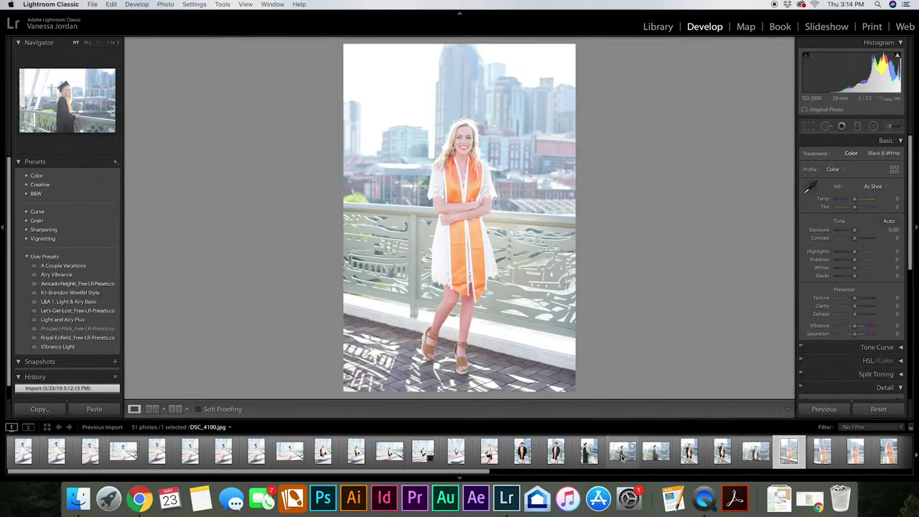
pyautogui.click(622, 454)
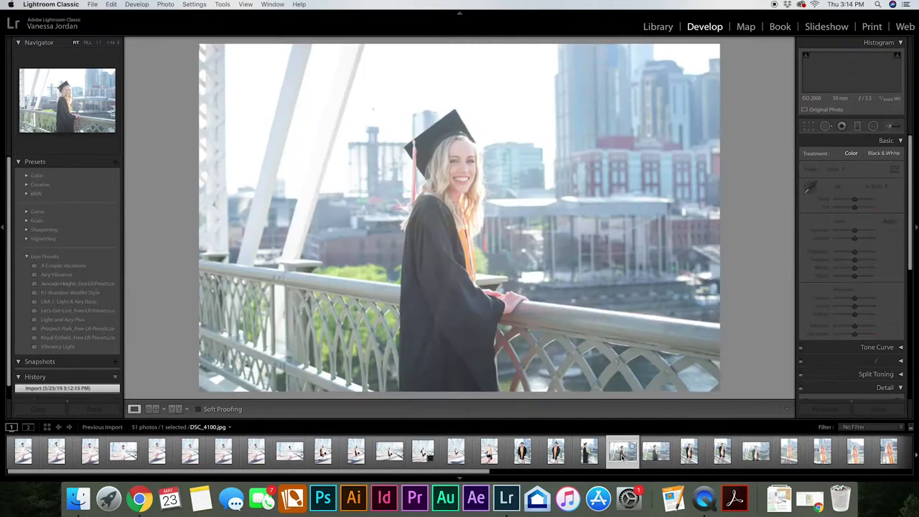
pyautogui.click(809, 126)
pyautogui.click(878, 158)
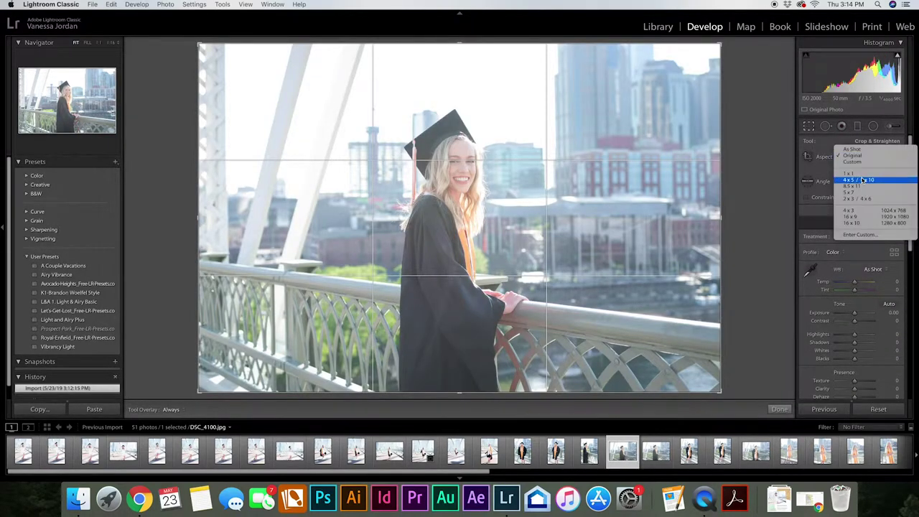
pyautogui.click(866, 180)
pyautogui.press('Return')
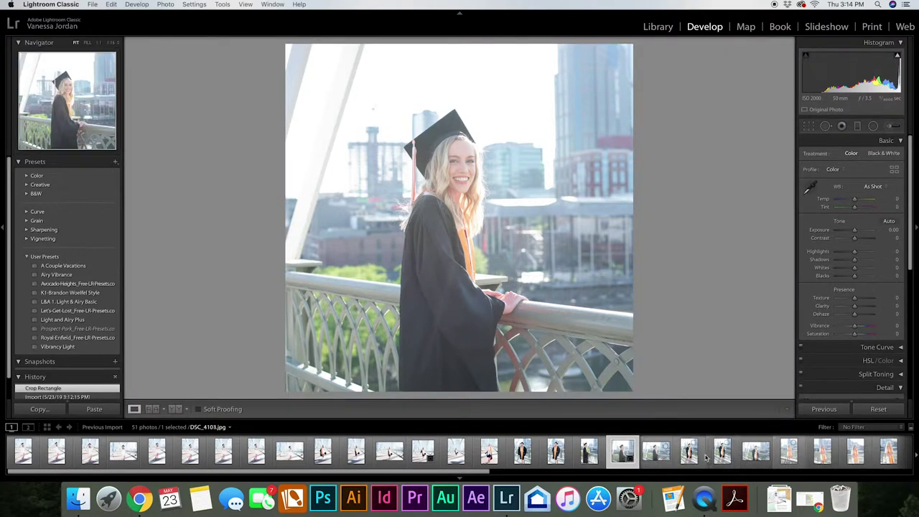
pyautogui.click(896, 458)
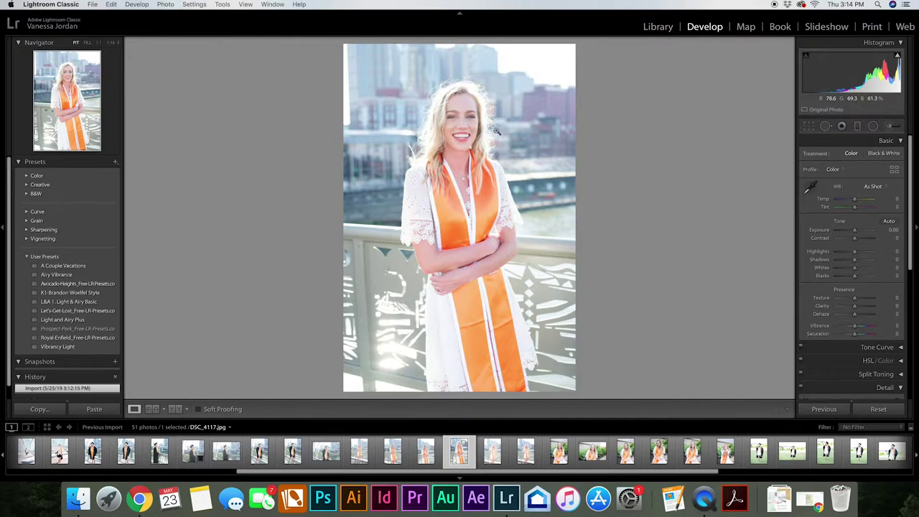
# Crop DSC_4117 to 4 x 5 / 8 x 10, shifting the photo down within the frame.
pyautogui.click(810, 128)
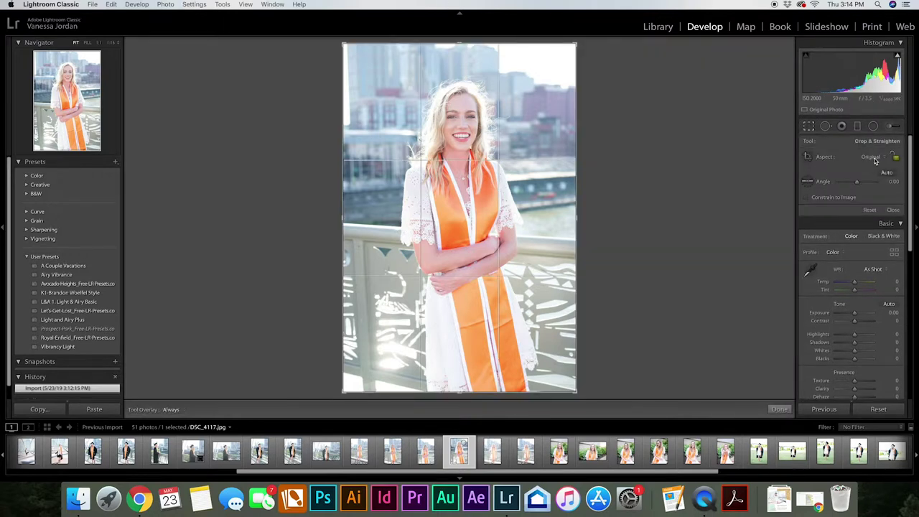
pyautogui.click(875, 159)
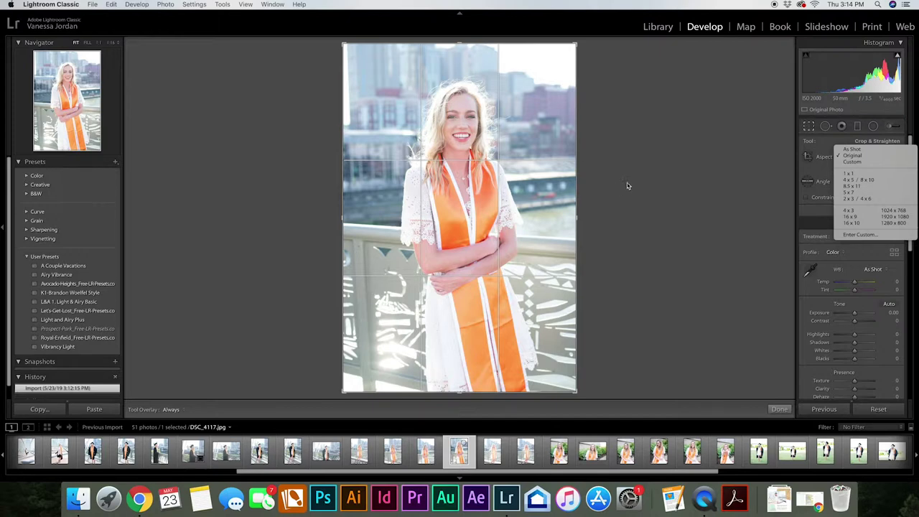
pyautogui.click(850, 181)
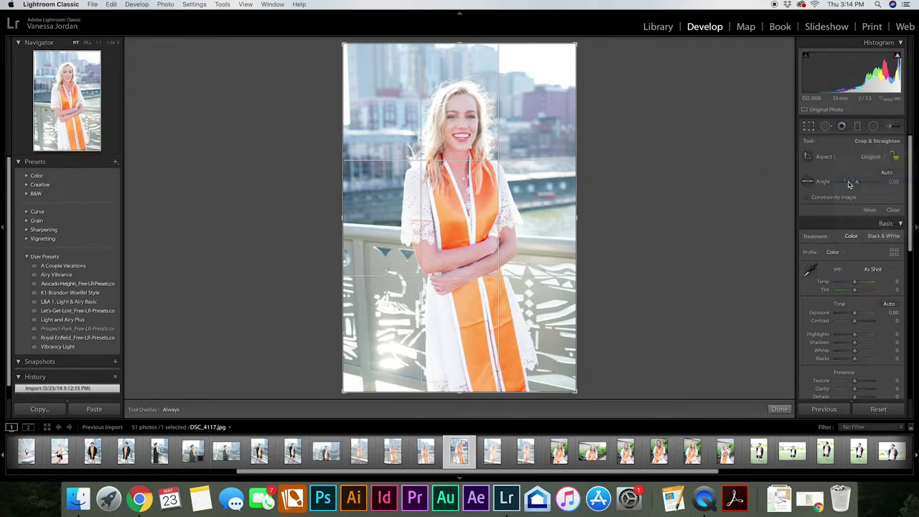
pyautogui.moveTo(530, 127); pyautogui.dragTo(530, 152)
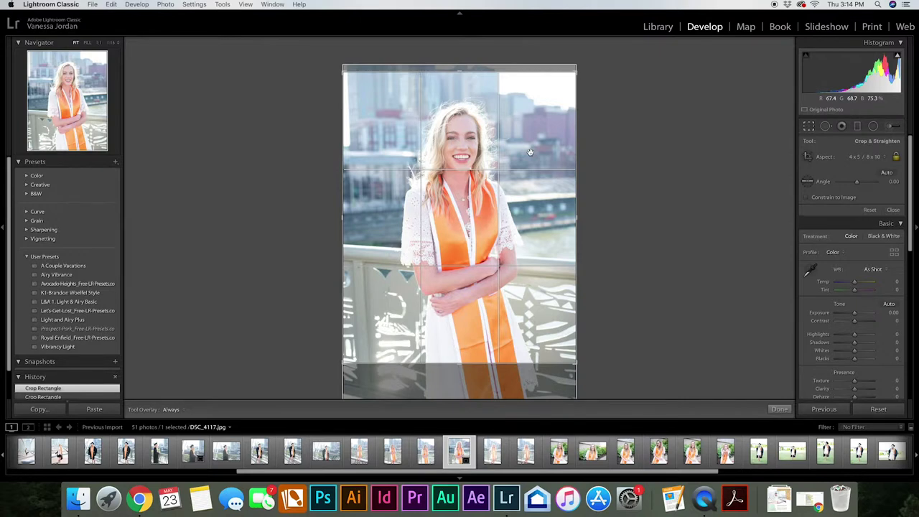
pyautogui.press('Return')
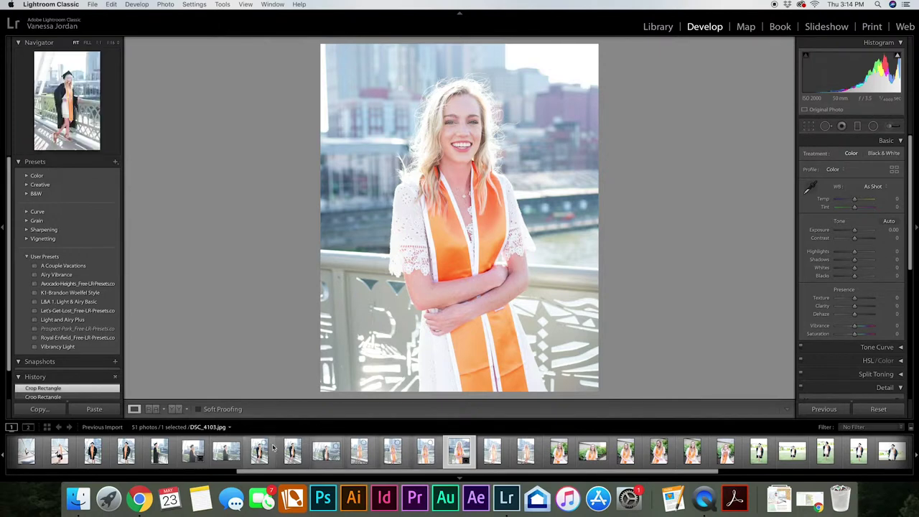
# Select the three cropped photos, including DSC_4087, and open the Export dialog for them.
pyautogui.scroll(3, 273, 448)
pyautogui.scroll(3, 273, 447)
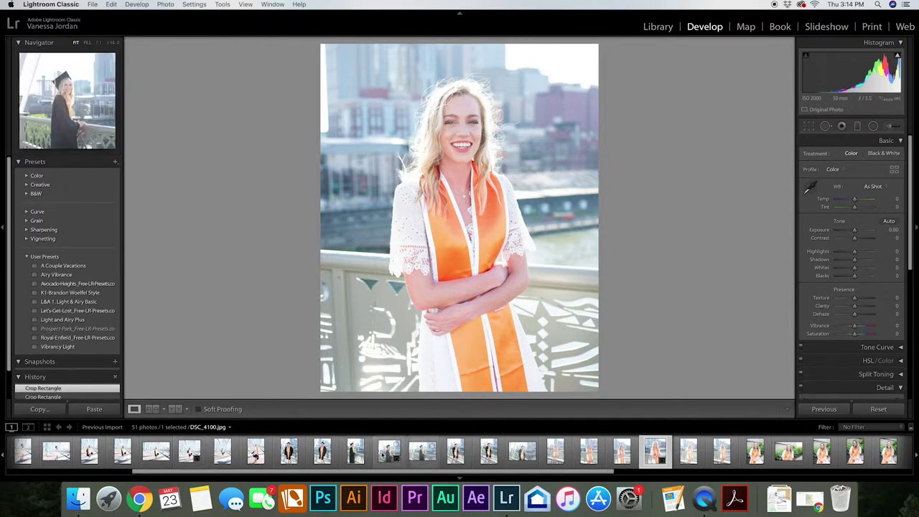
pyautogui.keyDown('super'); pyautogui.click(389, 453); pyautogui.keyUp('super')
pyautogui.keyDown('super'); pyautogui.click(189, 452); pyautogui.keyUp('super')
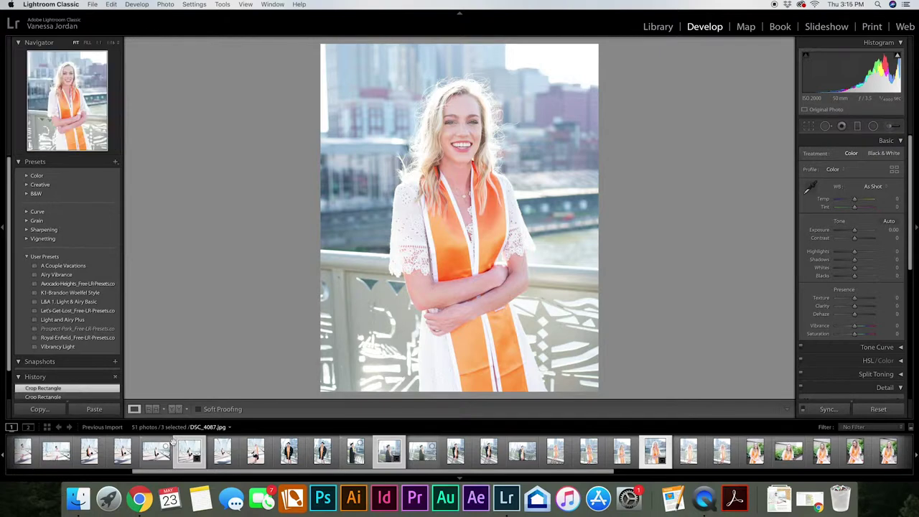
pyautogui.rightClick(186, 452)
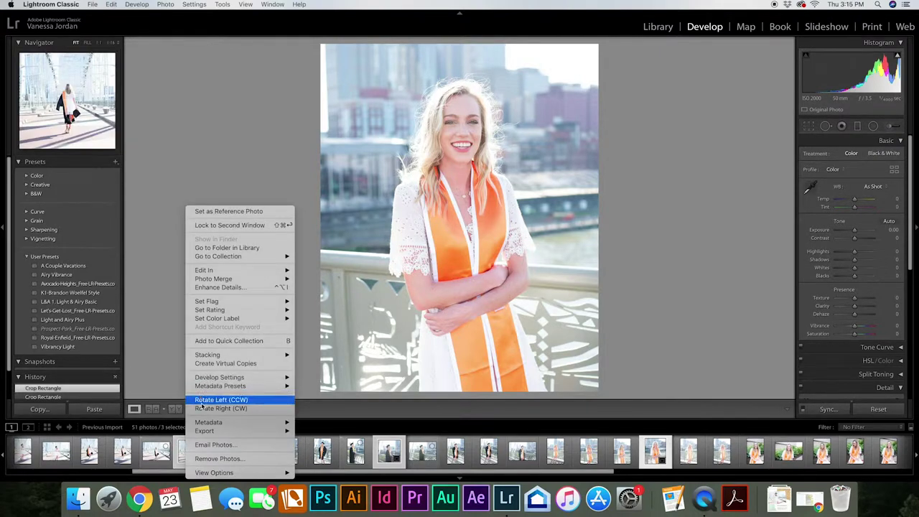
pyautogui.moveTo(205, 431)
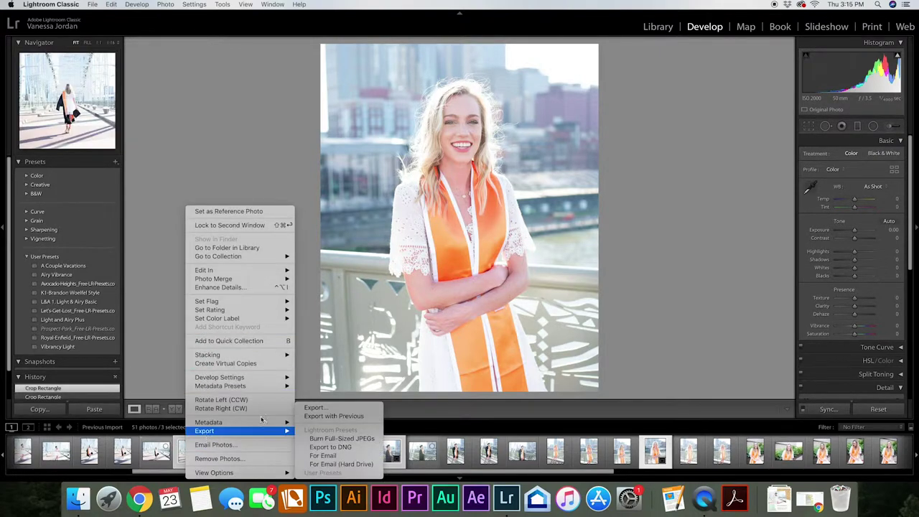
pyautogui.click(313, 408)
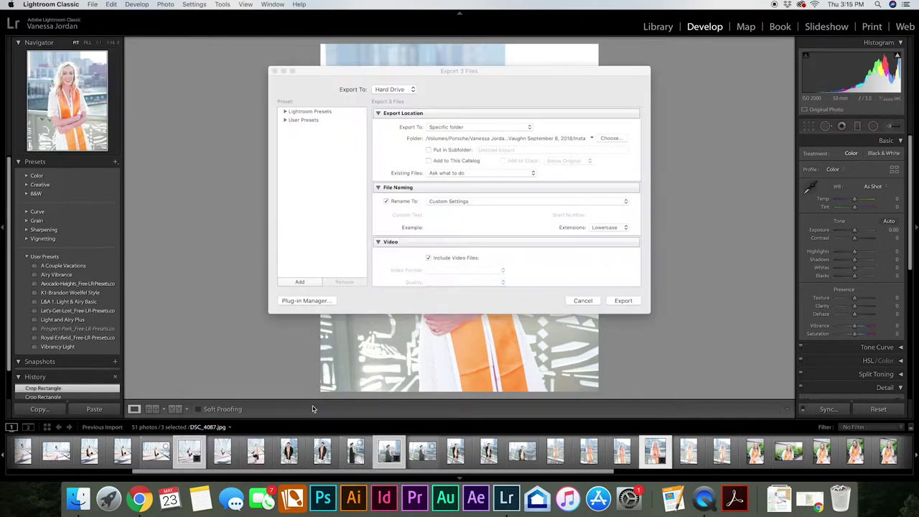
# Export the three photos to Senior Pictures > Class of 2019 > Grads > client folder > Insta.
pyautogui.click(605, 140)
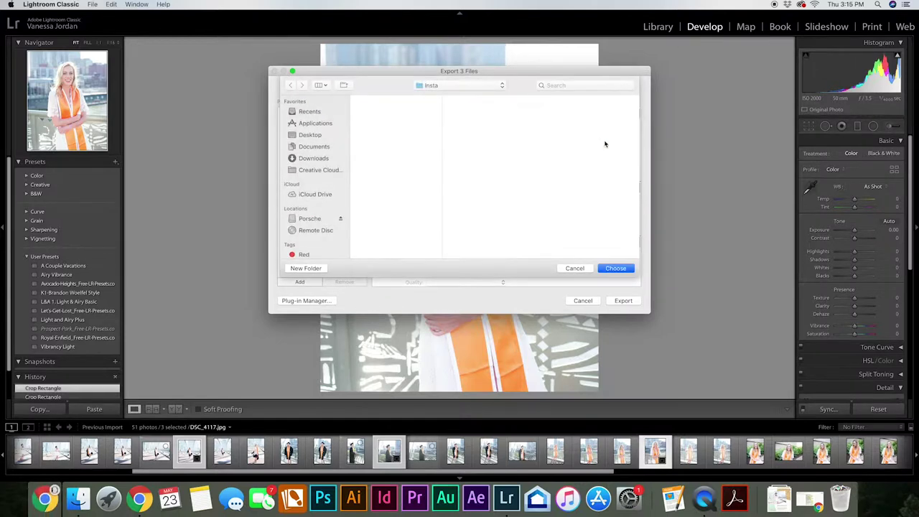
pyautogui.click(449, 86)
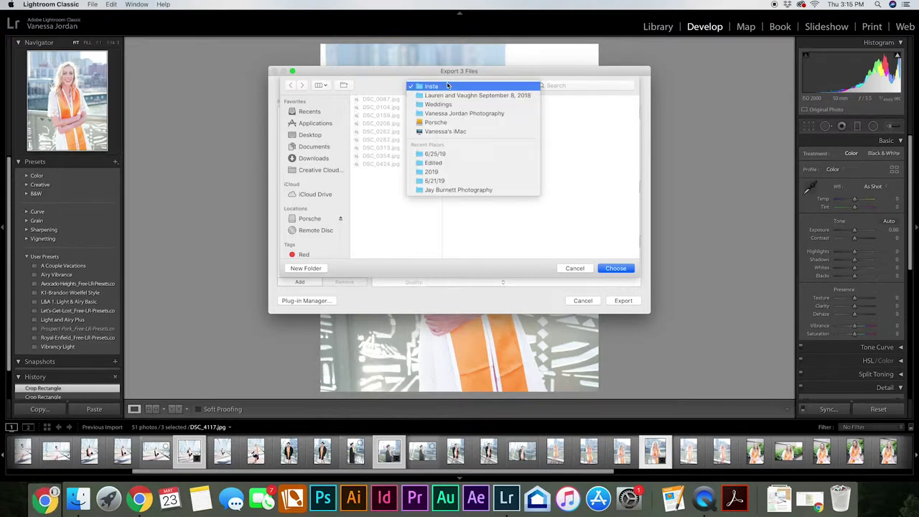
pyautogui.click(443, 115)
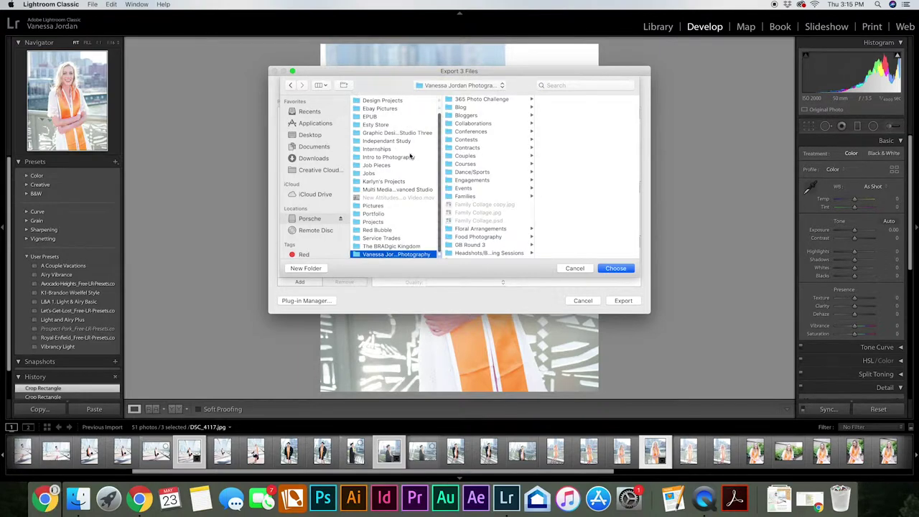
pyautogui.scroll(-10, 466, 222)
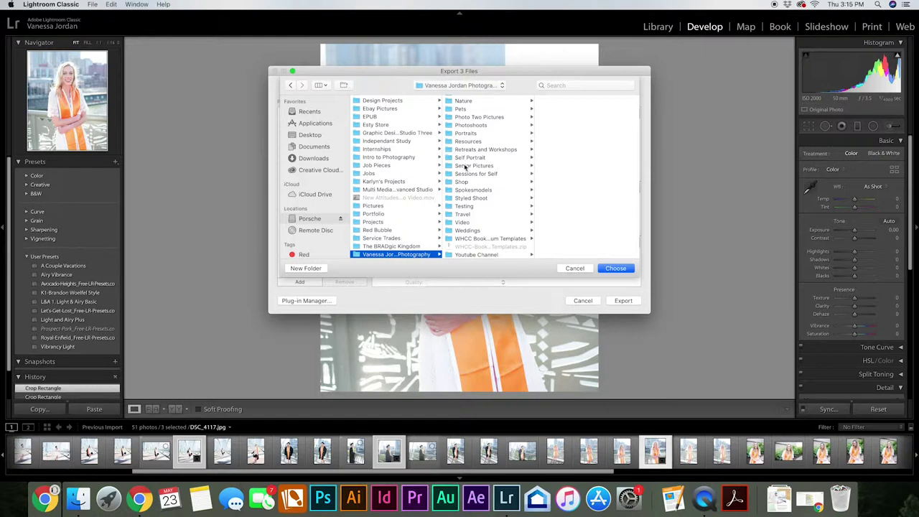
pyautogui.click(465, 168)
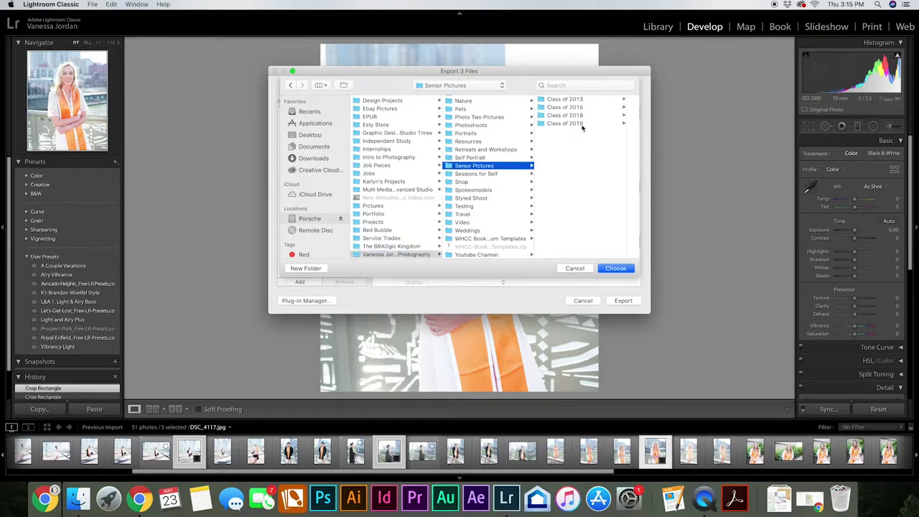
pyautogui.click(575, 123)
pyautogui.click(585, 101)
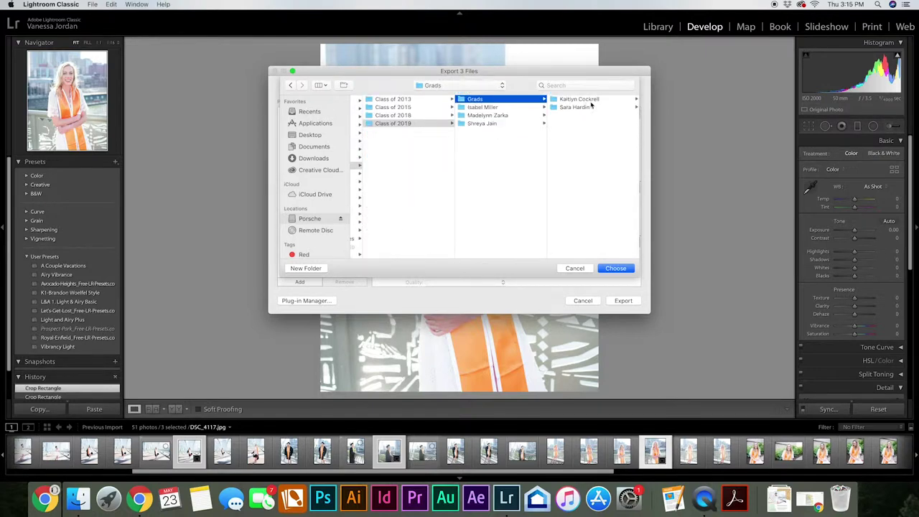
pyautogui.click(581, 99)
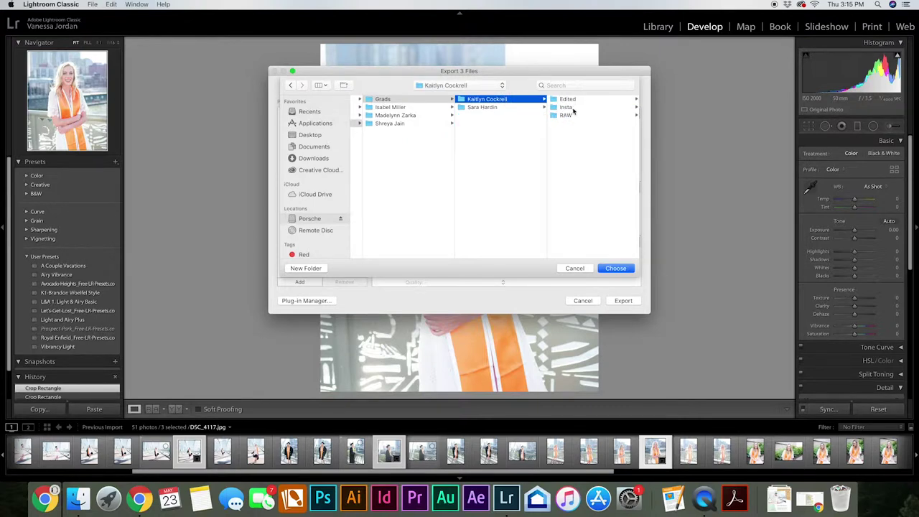
pyautogui.click(564, 107)
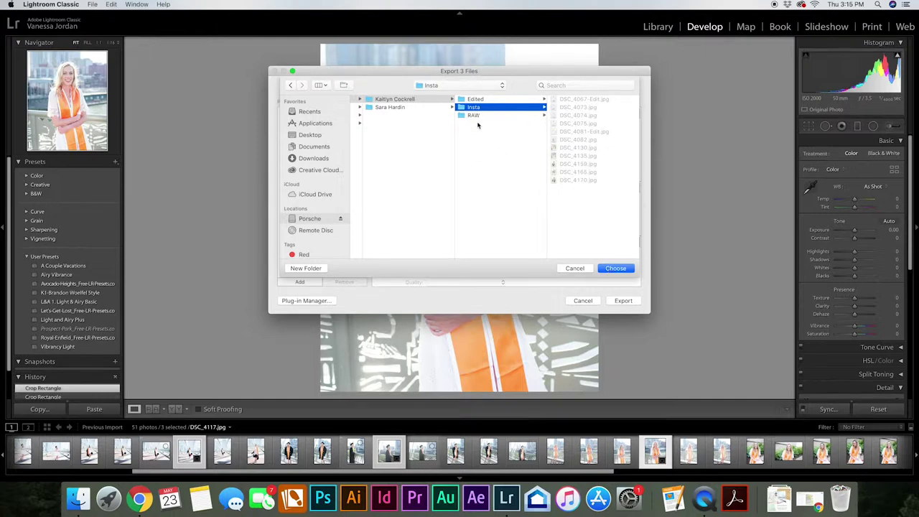
pyautogui.click(614, 268)
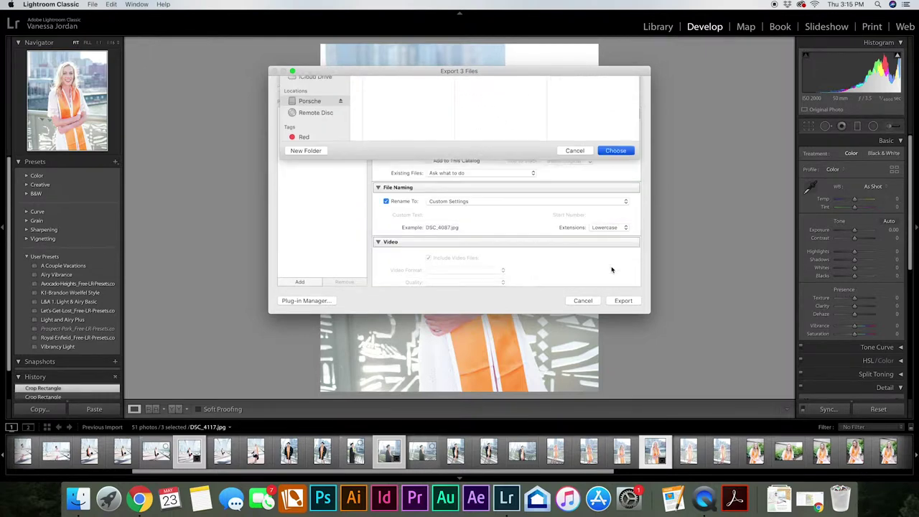
pyautogui.click(623, 301)
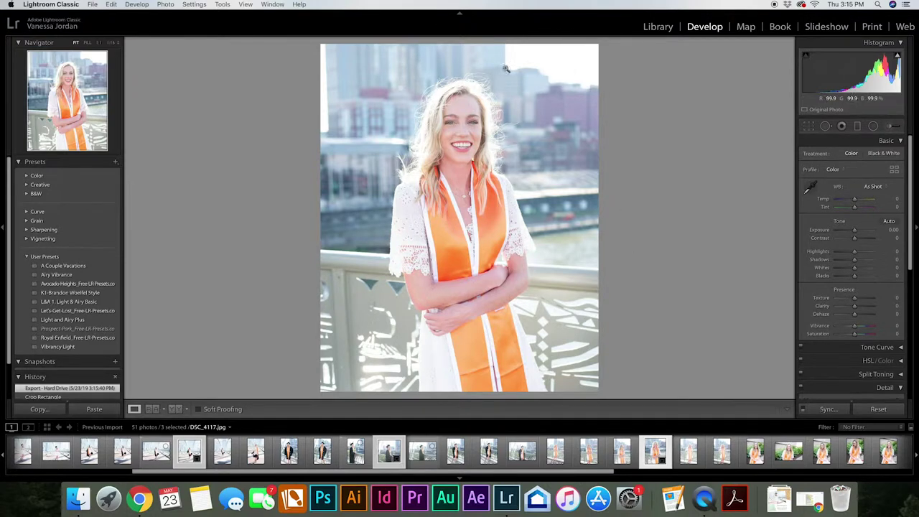
# Browse DSC_4087 and DSC_4100 in the filmstrip, then bring up the seated portrait DSC_4135.
pyautogui.click(220, 454)
pyautogui.click(184, 451)
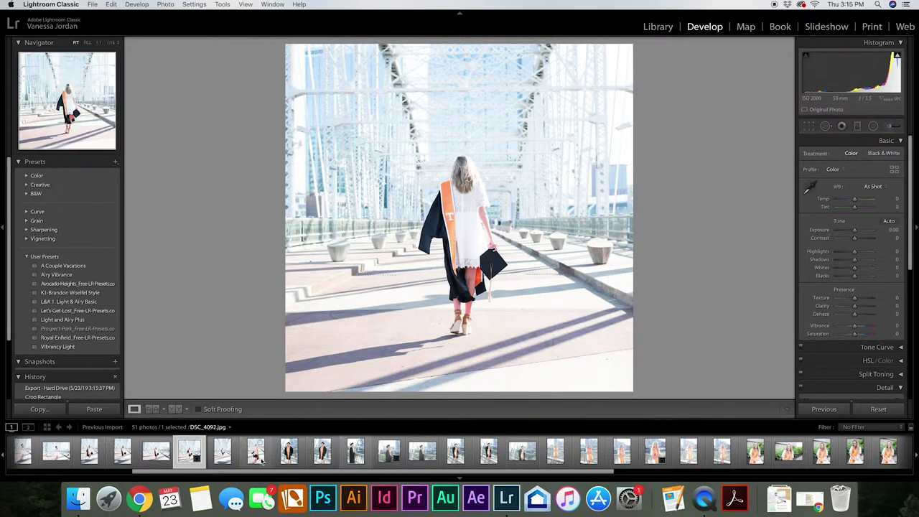
pyautogui.click(388, 451)
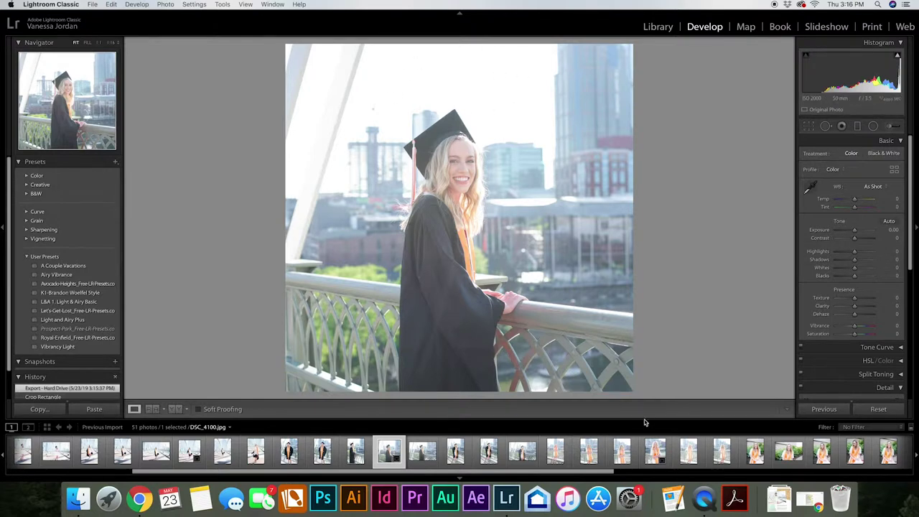
pyautogui.click(855, 451)
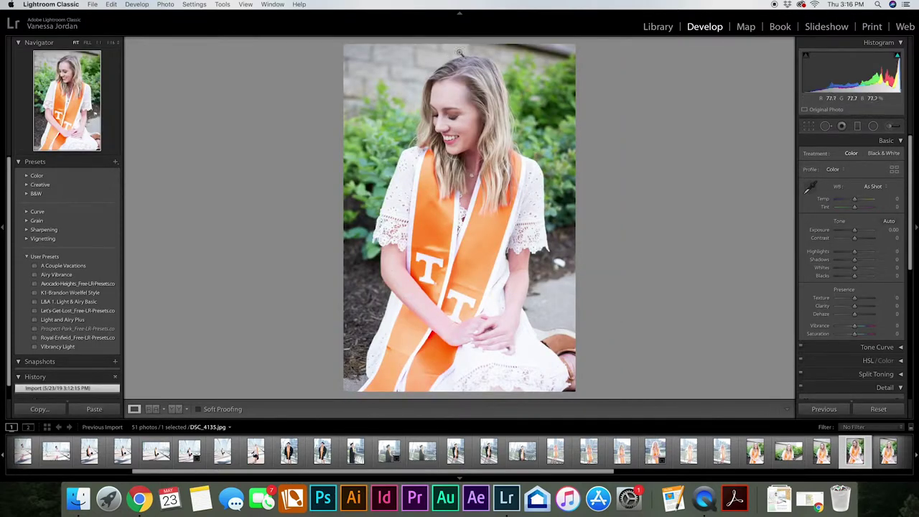
# Apply a trial 4 x 5 crop to DSC_4135, then reset it to the original framing.
pyautogui.click(810, 125)
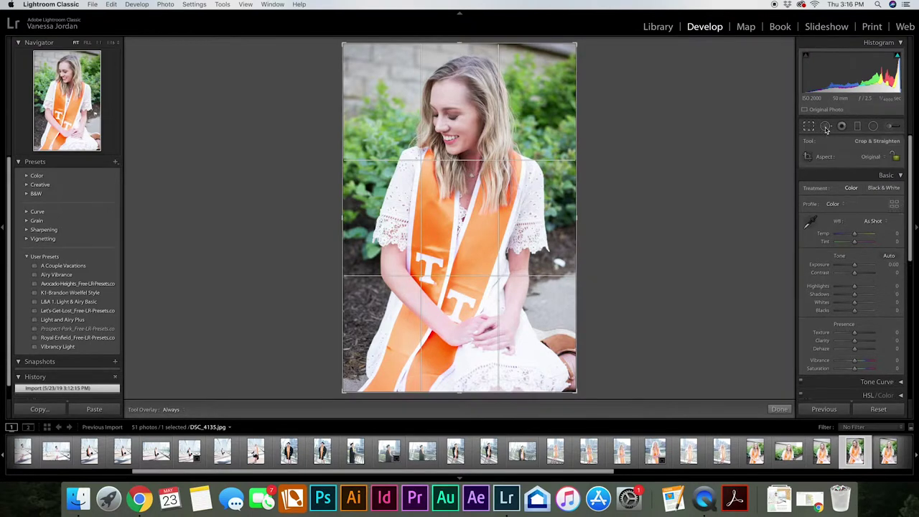
pyautogui.click(880, 157)
pyautogui.click(860, 180)
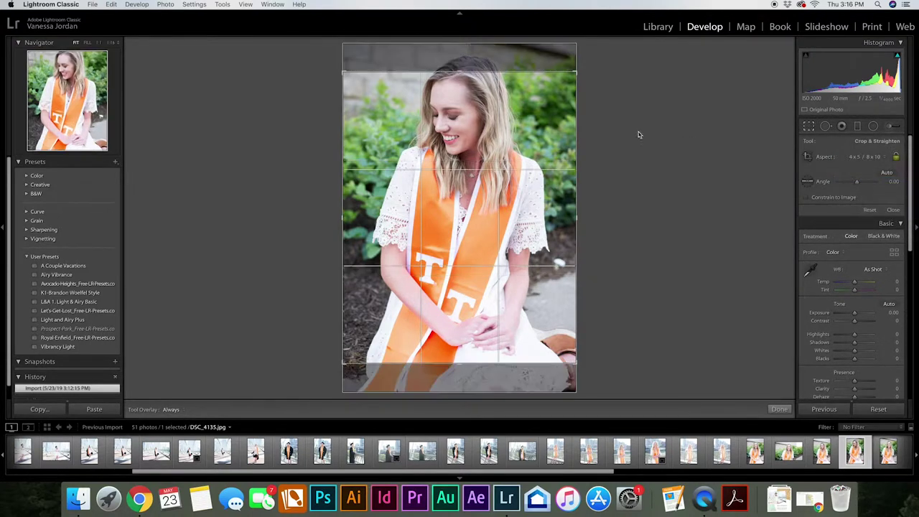
pyautogui.moveTo(535, 86); pyautogui.dragTo(536, 122)
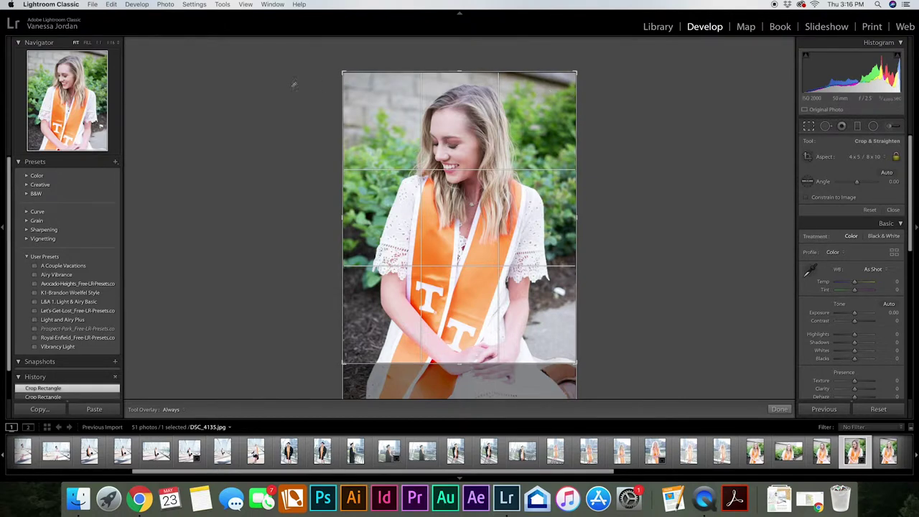
pyautogui.moveTo(542, 126); pyautogui.dragTo(543, 104)
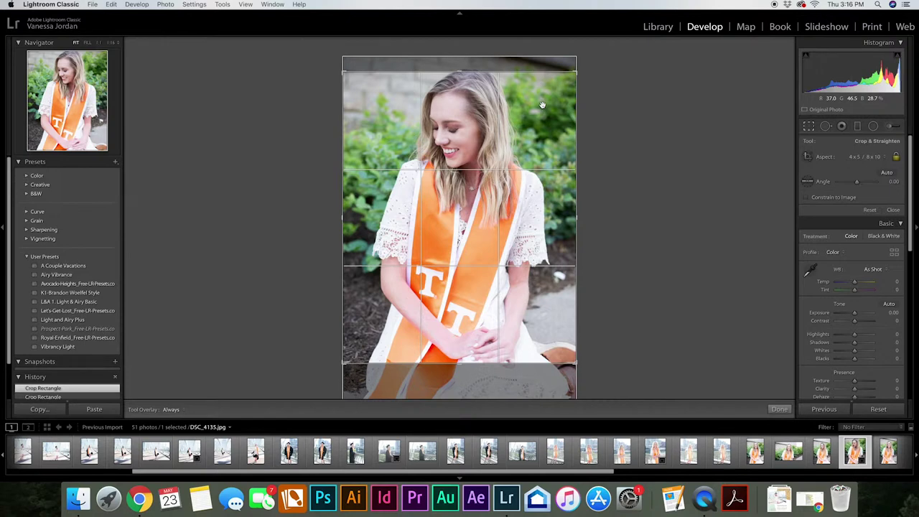
pyautogui.doubleClick(544, 106)
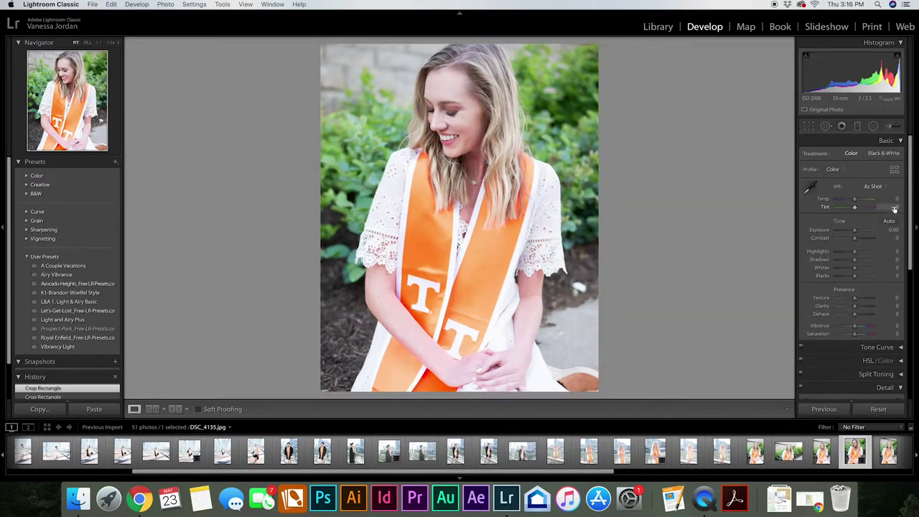
pyautogui.click(877, 409)
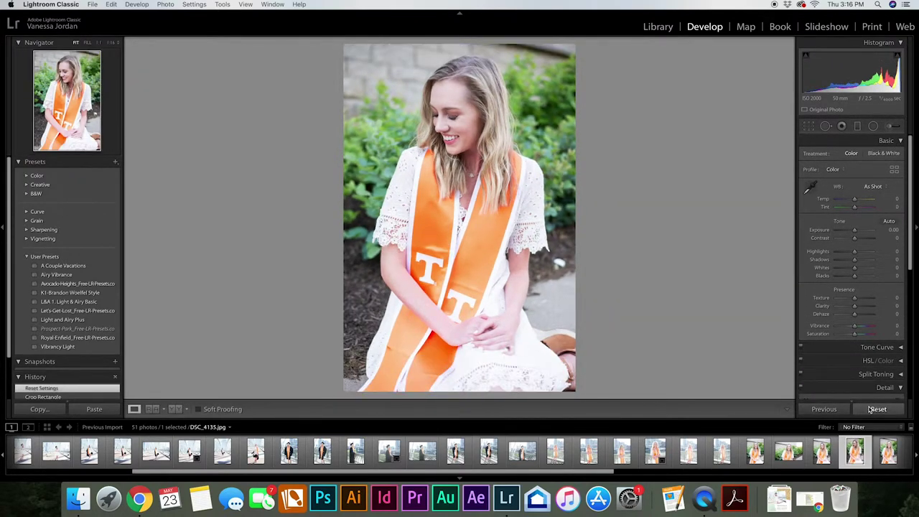